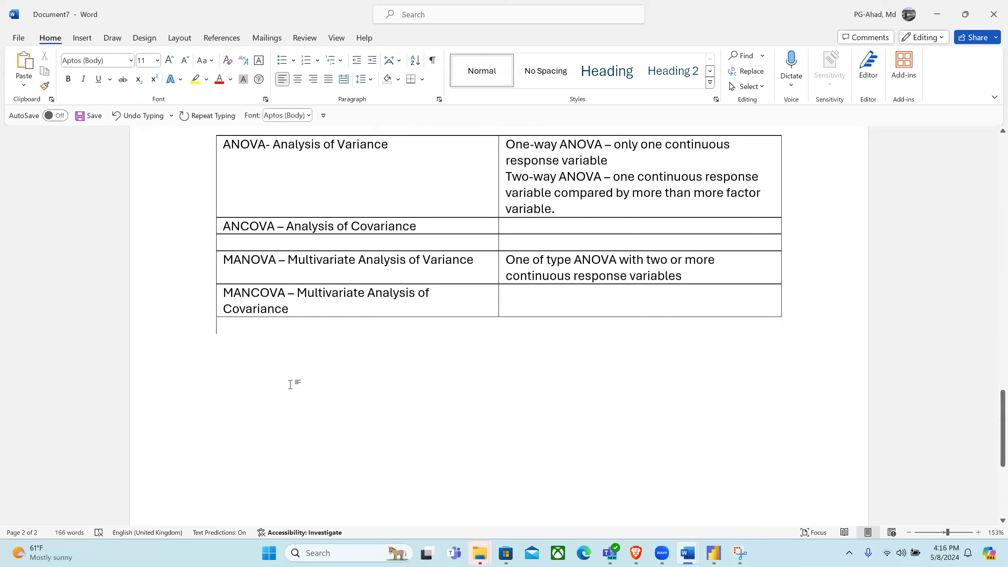
# Add the heading "Two-way ANOVA" on its own line below the ANOVA/MANOVA comparison table
pyautogui.press('BackSpace')
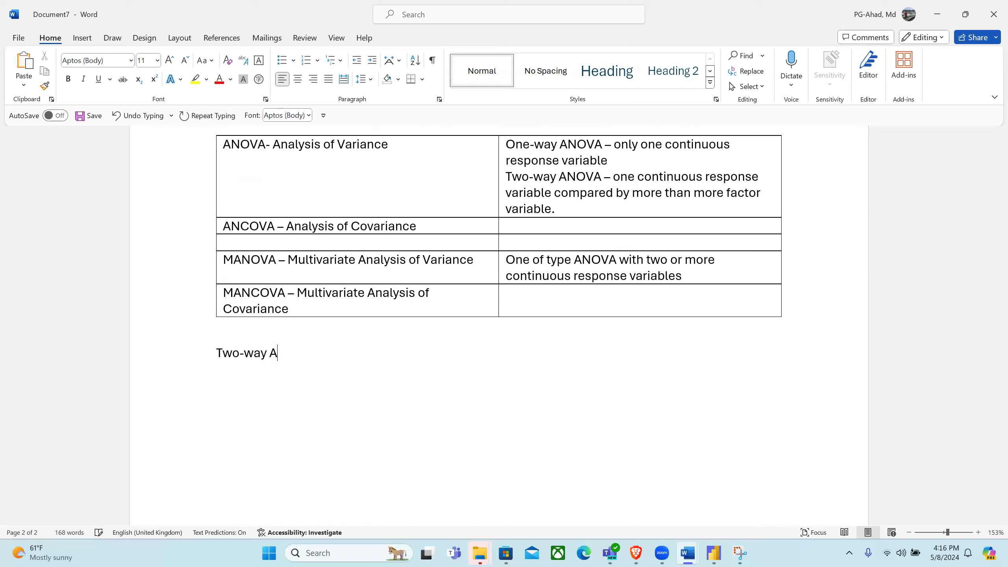
pyautogui.write('wo-way AA')
pyautogui.press('BackSpace')
pyautogui.write('NOVA')
pyautogui.scroll(8, 319, 244)
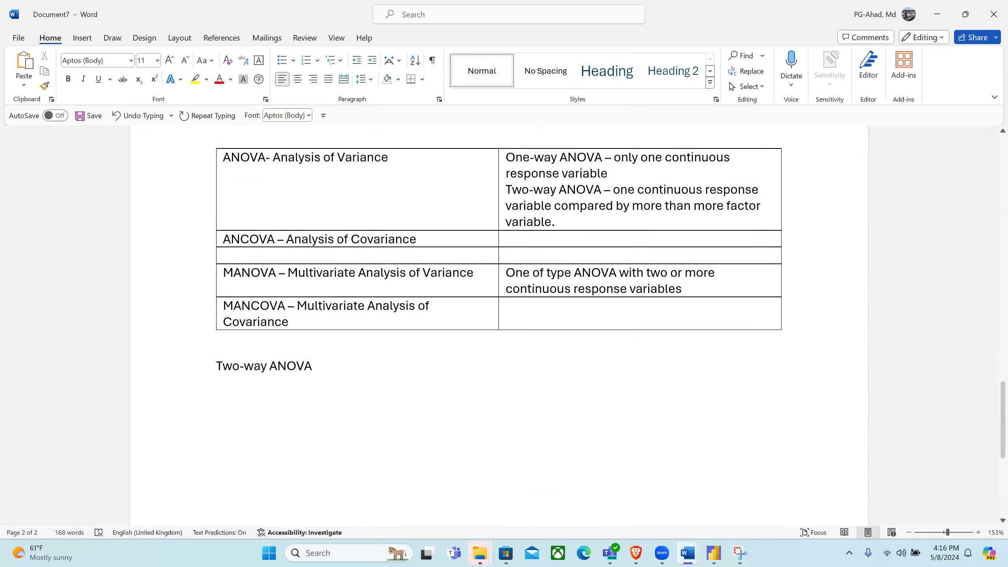
pyautogui.click(251, 277)
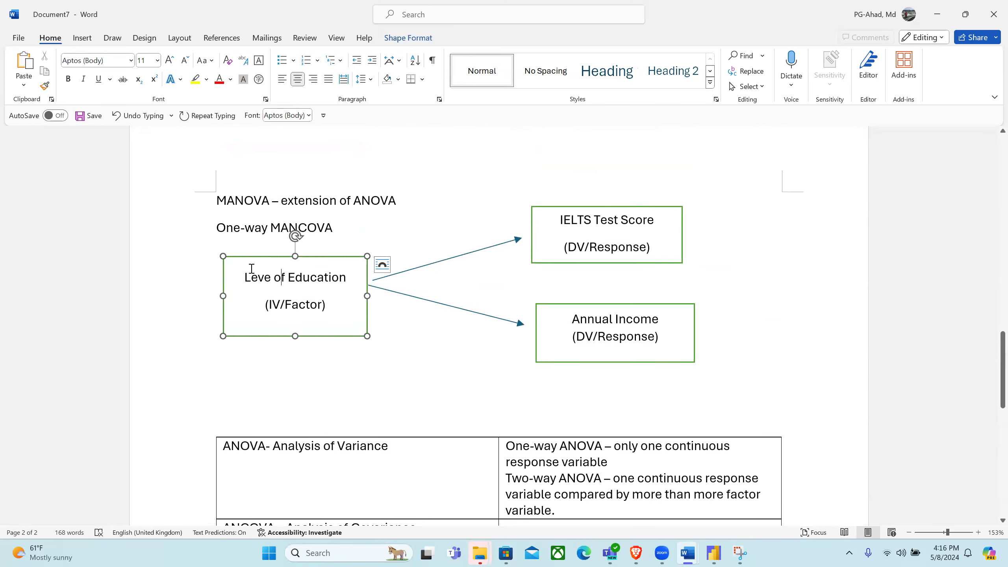
pyautogui.rightClick(252, 272)
pyautogui.press('Escape')
pyautogui.scroll(-9, 223, 363)
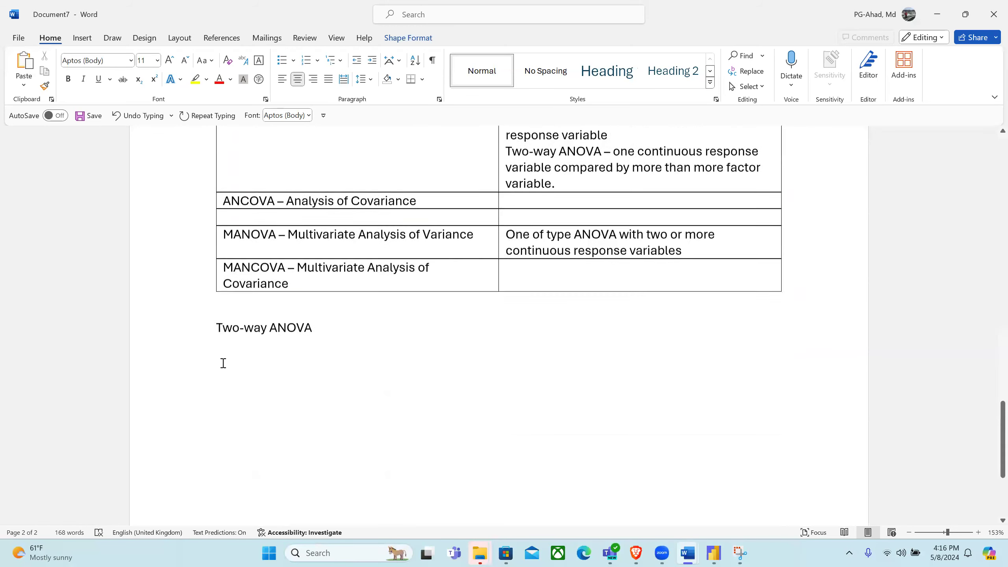
# Draw a rectangle about 1.42 by 0.64 inches below the Two-way ANOVA heading and apply the green-outlined white shape style
pyautogui.click(222, 333)
pyautogui.click(82, 37)
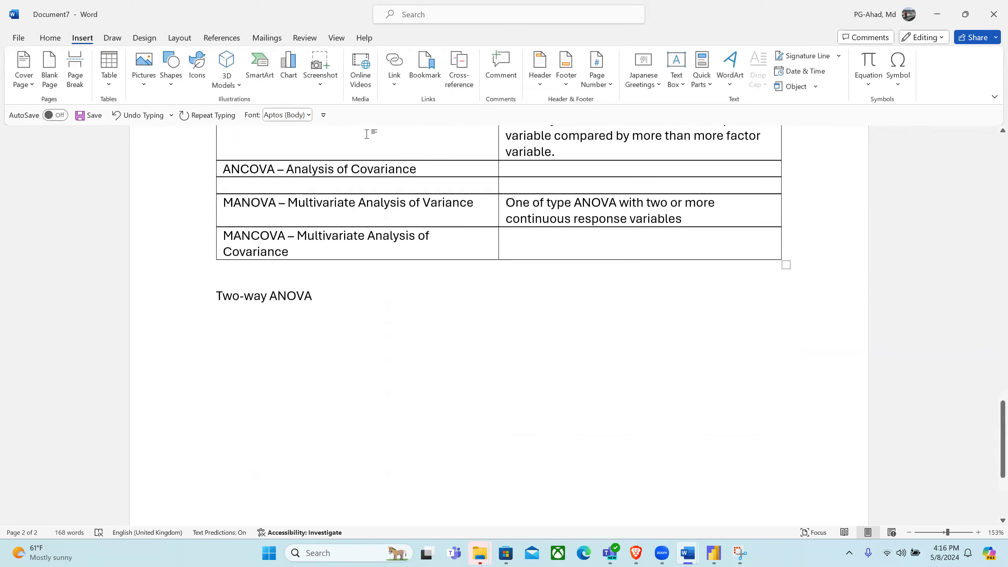
pyautogui.click(171, 68)
pyautogui.click(213, 117)
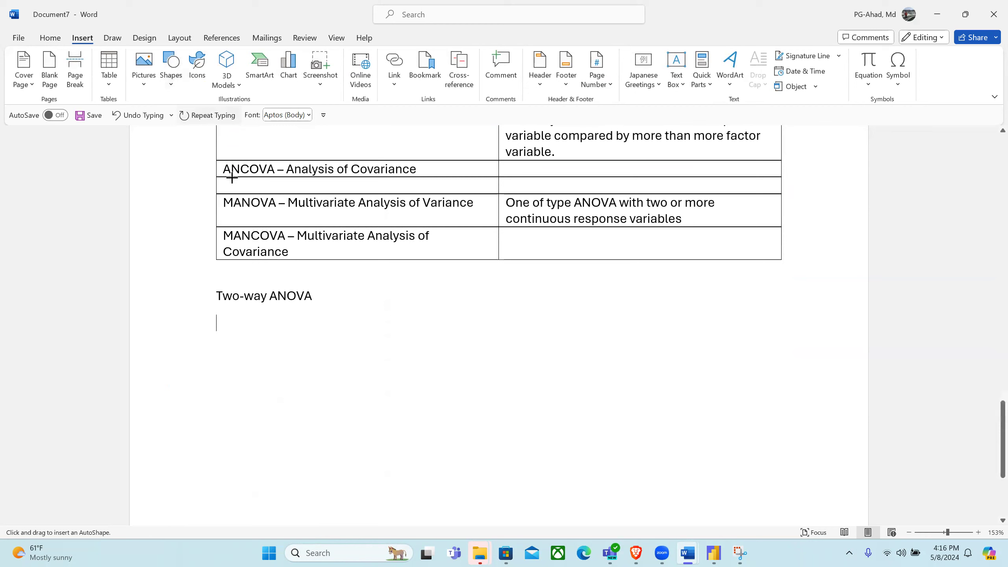
pyautogui.moveTo(218, 313); pyautogui.dragTo(343, 370)
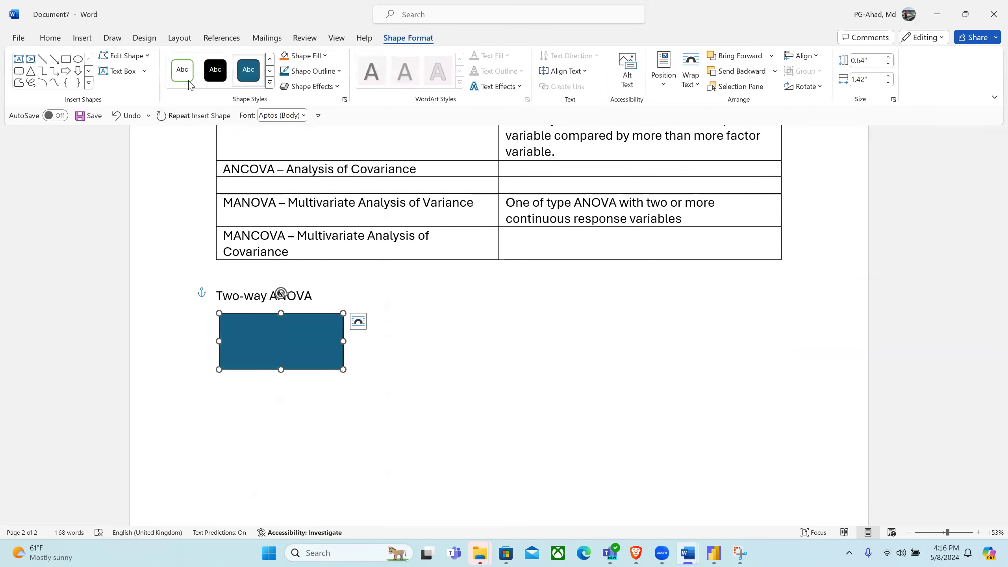
pyautogui.click(182, 69)
# Label the new box "Level of Education"
pyautogui.write('Level of educ')
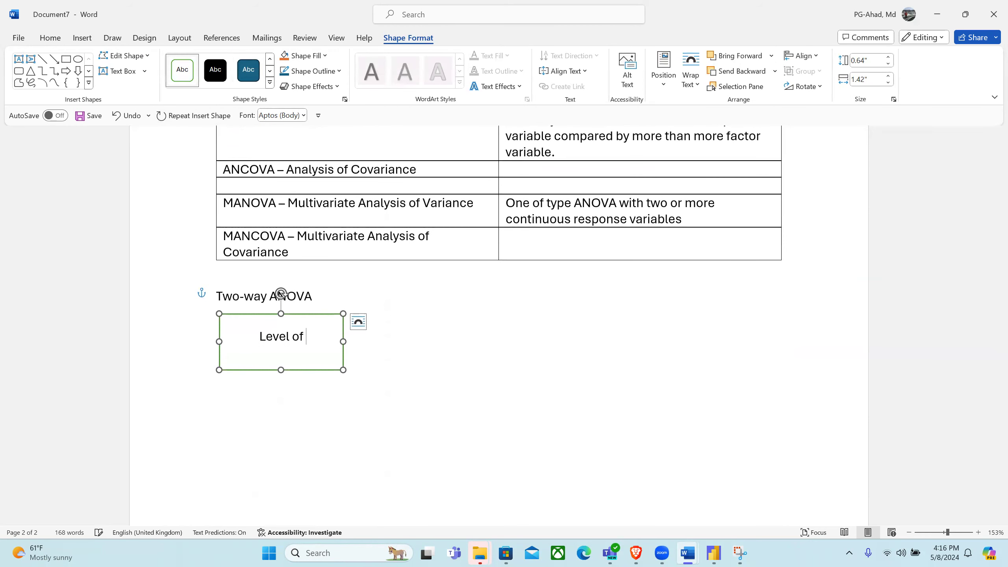
pyautogui.press('BackSpace')
pyautogui.press('BackSpace')
pyautogui.press('BackSpace')
pyautogui.press('BackSpace')
pyautogui.write('Education')
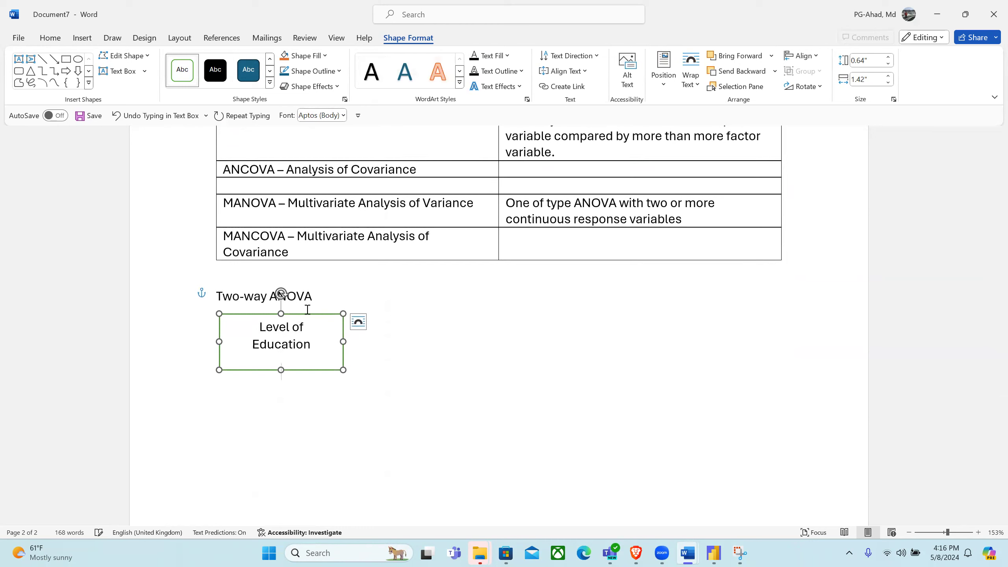
# Add the second line "IV/Response" to the Level of Education box and widen the box to about 1.62 inches
pyautogui.press('Return')
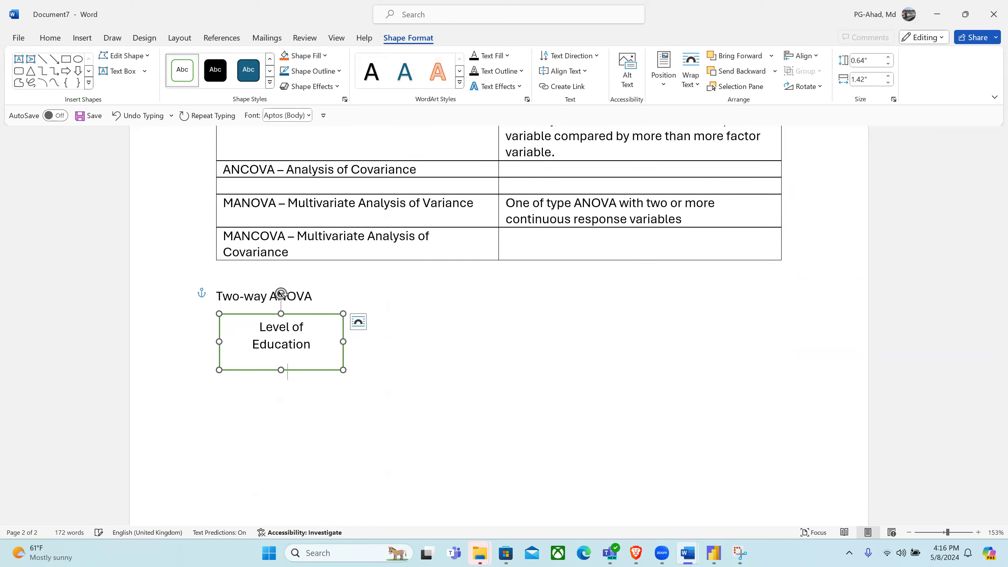
pyautogui.write('ID')
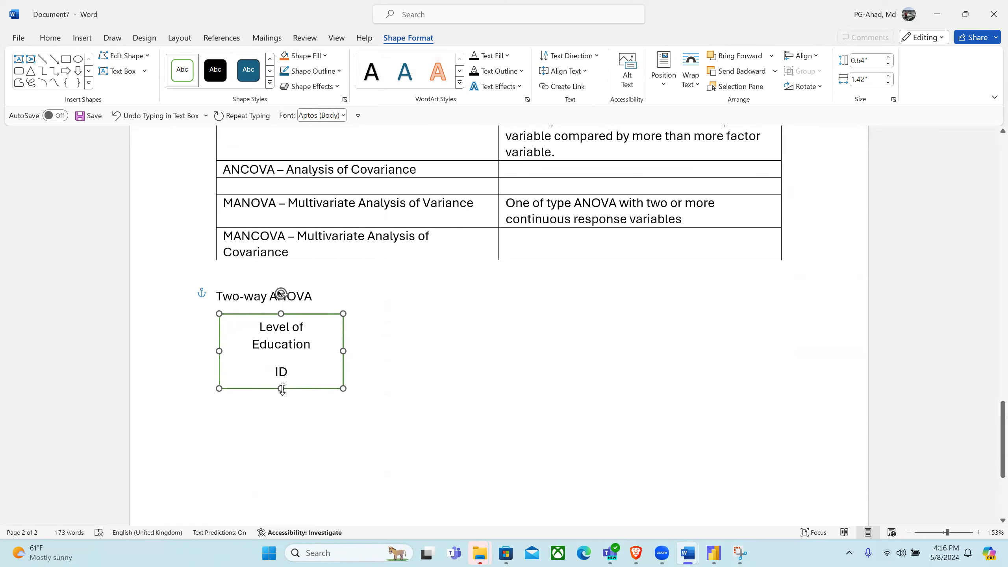
pyautogui.press('BackSpace')
pyautogui.write('V')
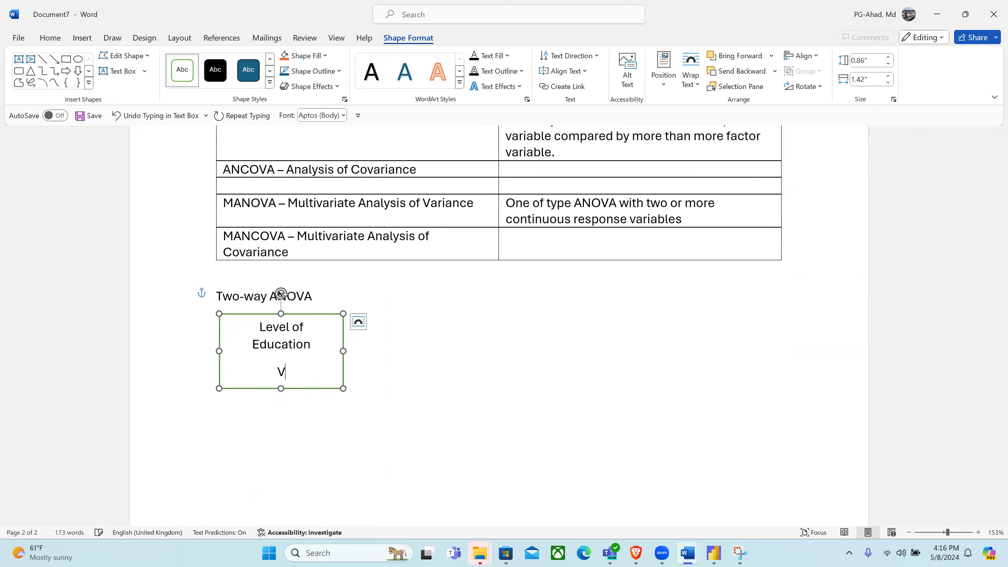
pyautogui.moveTo(342, 351); pyautogui.dragTo(360, 352)
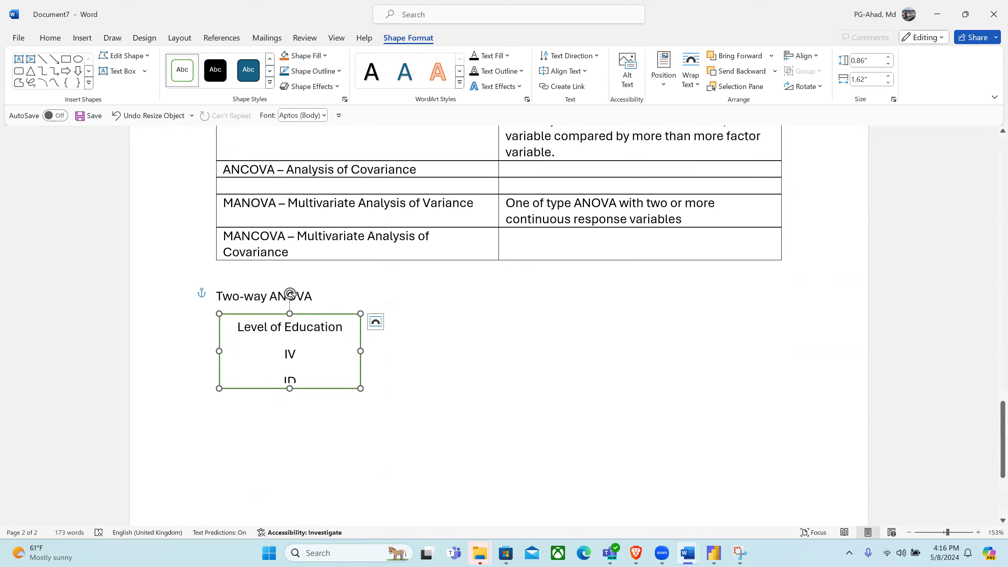
pyautogui.press('BackSpace')
pyautogui.press('BackSpace')
pyautogui.press('BackSpace')
pyautogui.write('/Response')
pyautogui.click(271, 425)
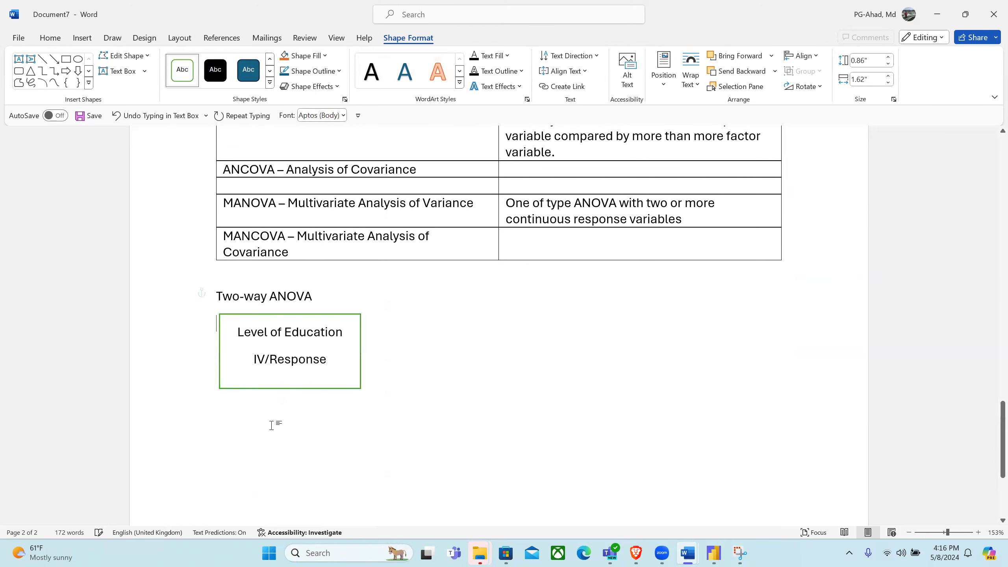
# Draw a second rectangle about 1.67 by 0.75 inches below the Level of Education box, with the same green-outlined white style
pyautogui.click(82, 38)
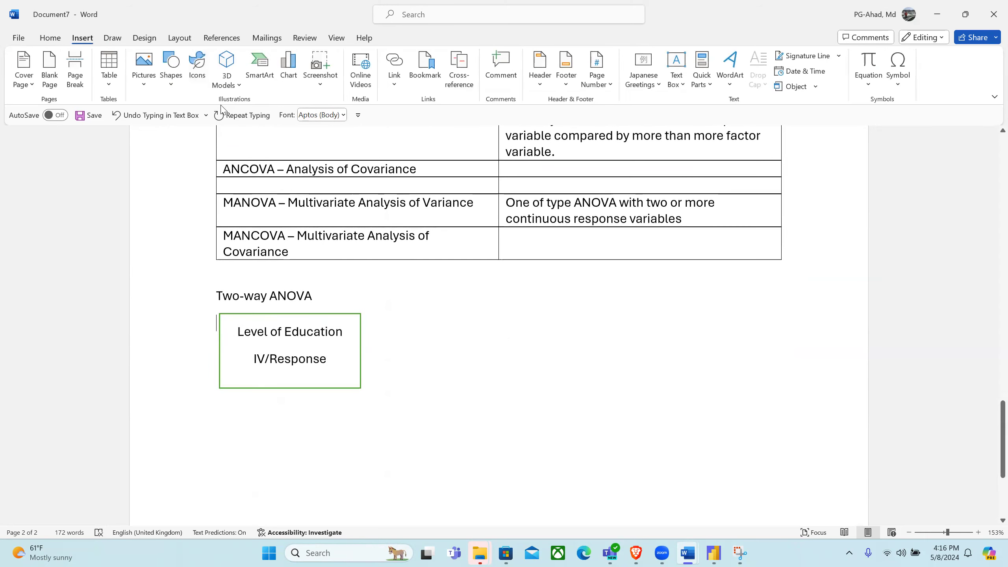
pyautogui.click(171, 78)
pyautogui.click(213, 117)
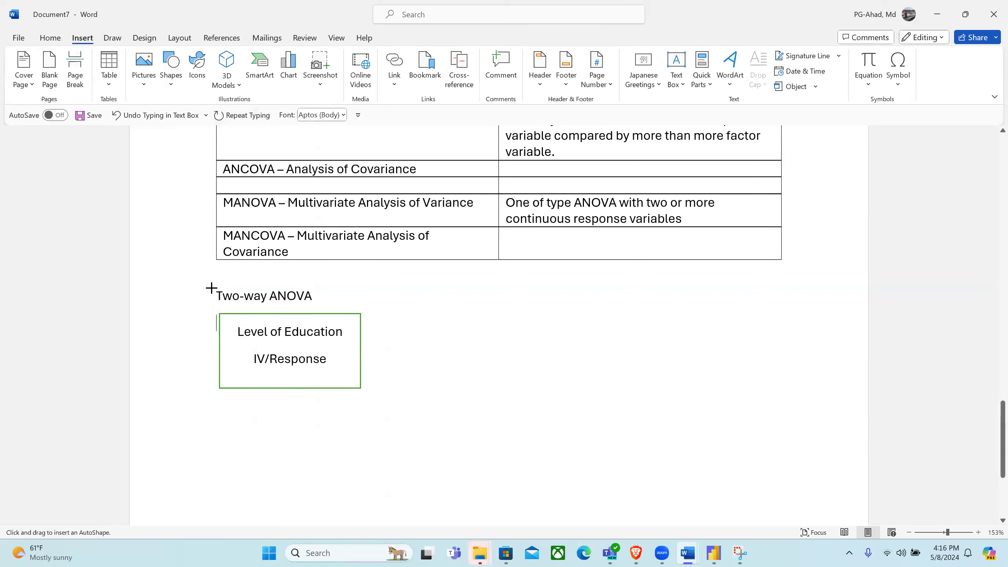
pyautogui.moveTo(225, 415); pyautogui.dragTo(372, 484)
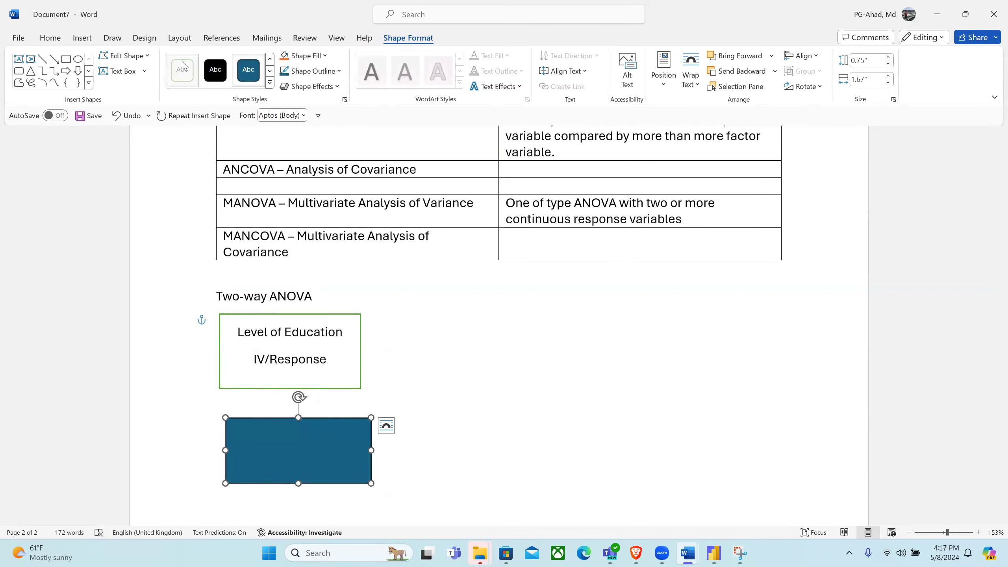
pyautogui.click(183, 70)
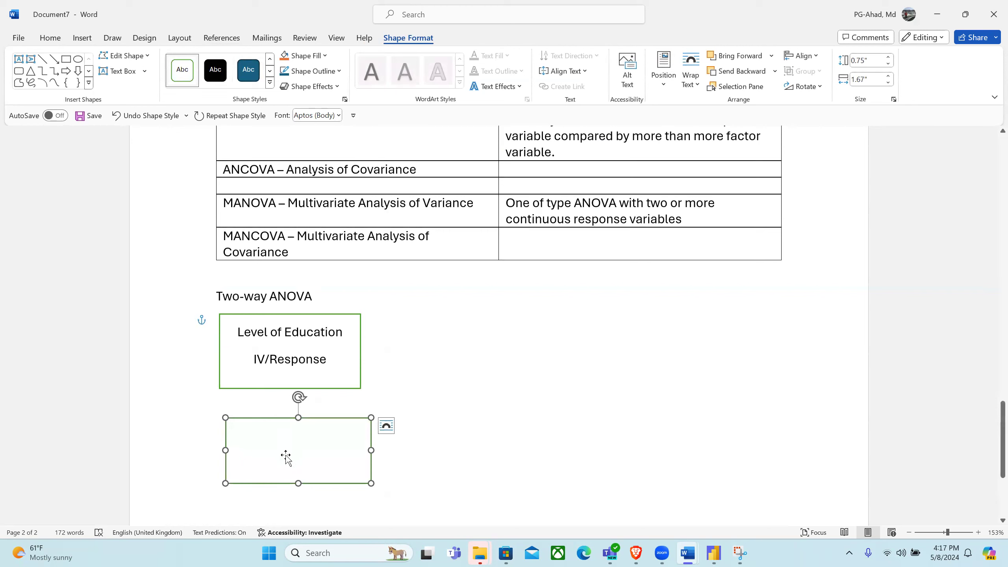
# Enter "Family background" in the second box, with "IV/Response" on the line beneath it
pyautogui.write('H')
pyautogui.press('BackSpace')
pyautogui.write('Family ')
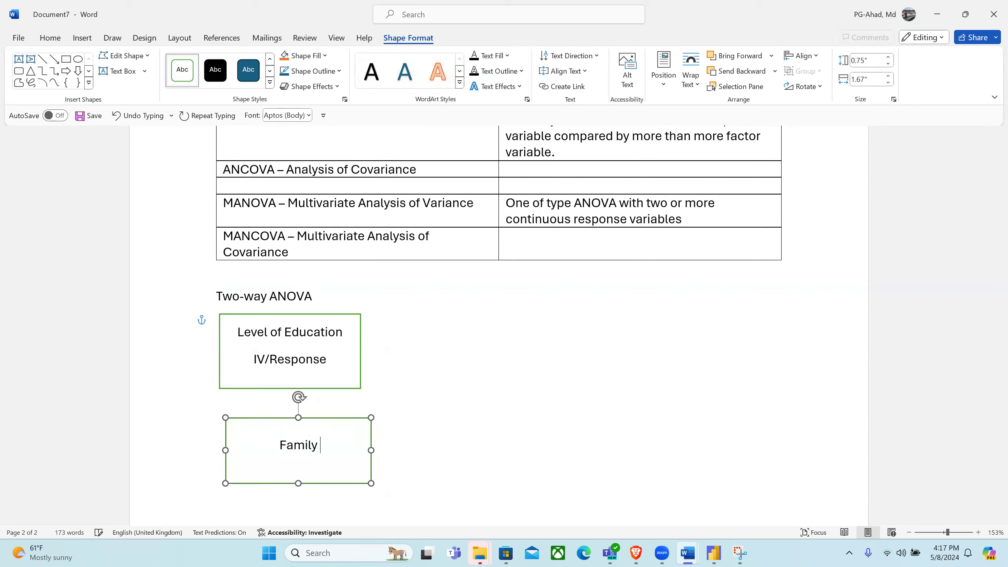
pyautogui.write('background')
pyautogui.press('Return')
pyautogui.write('IV/Reseponse')
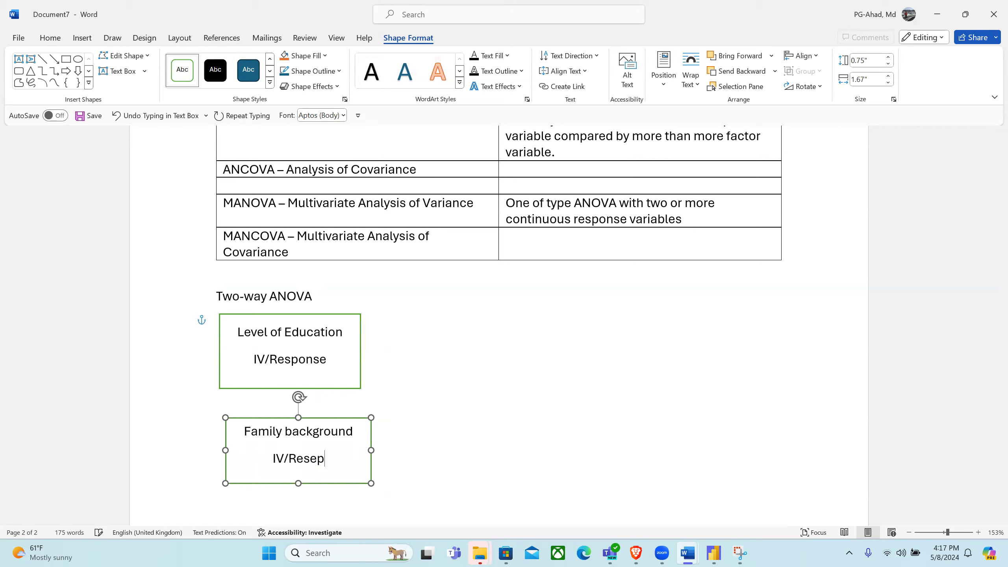
pyautogui.press('BackSpace')
pyautogui.press('BackSpace')
pyautogui.press('BackSpace')
pyautogui.press('BackSpace')
pyautogui.press('BackSpace')
pyautogui.press('BackSpace')
pyautogui.press('BackSpace')
pyautogui.write('sponse')
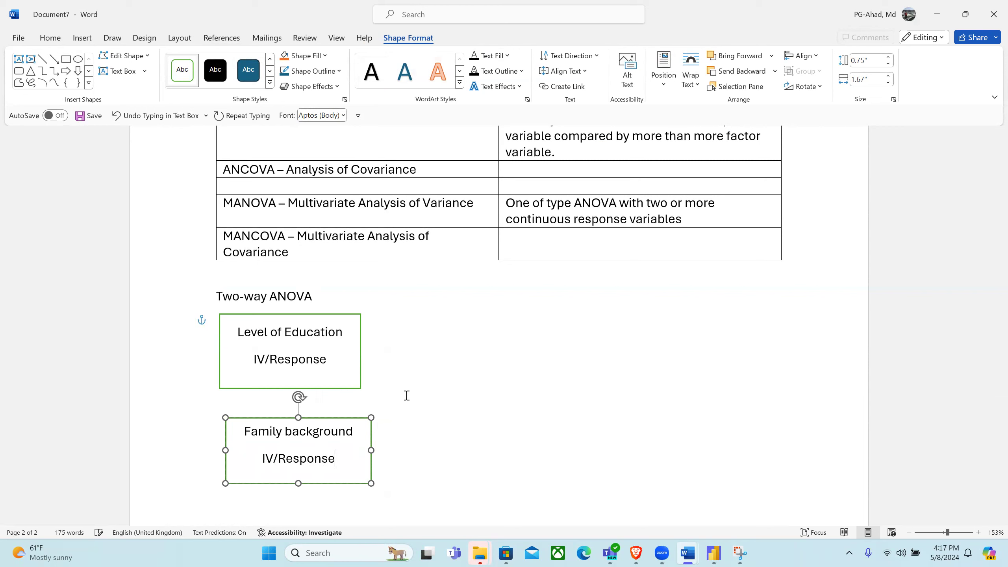
pyautogui.click(442, 385)
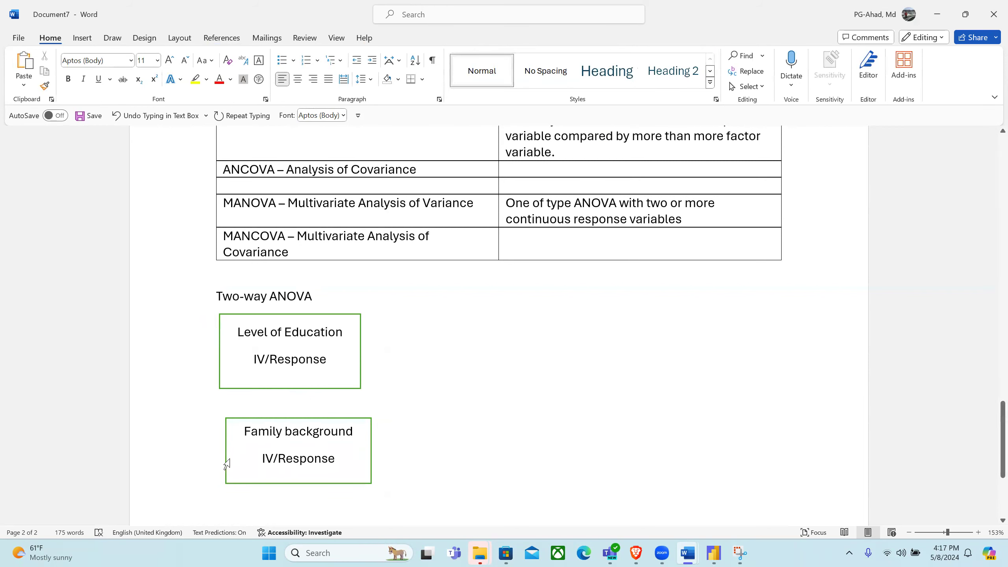
# Extend the Family background box slightly leftward so its edge roughly lines up with the Level of Education box
pyautogui.click(226, 463)
pyautogui.moveTo(224, 451); pyautogui.dragTo(216, 451)
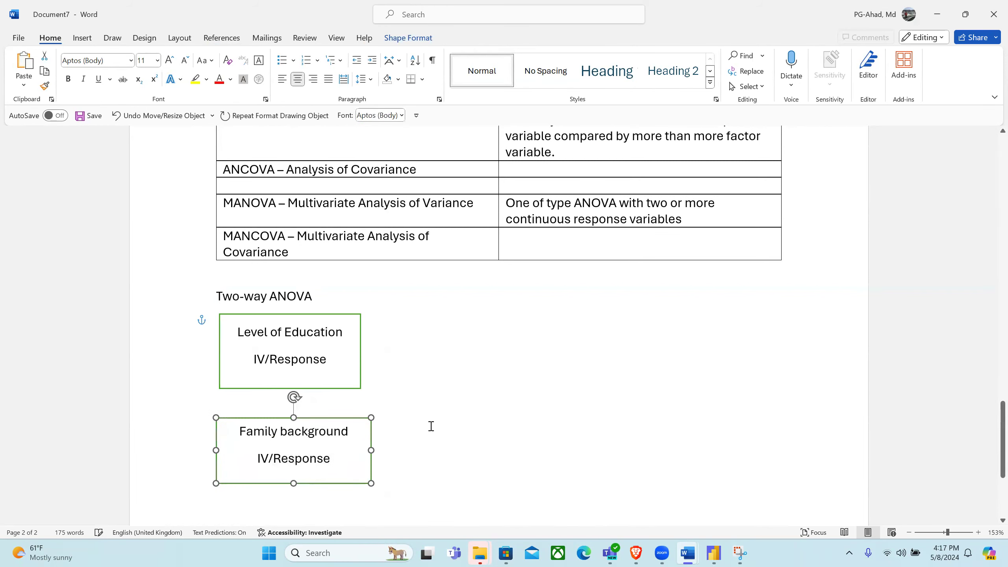
pyautogui.click(447, 432)
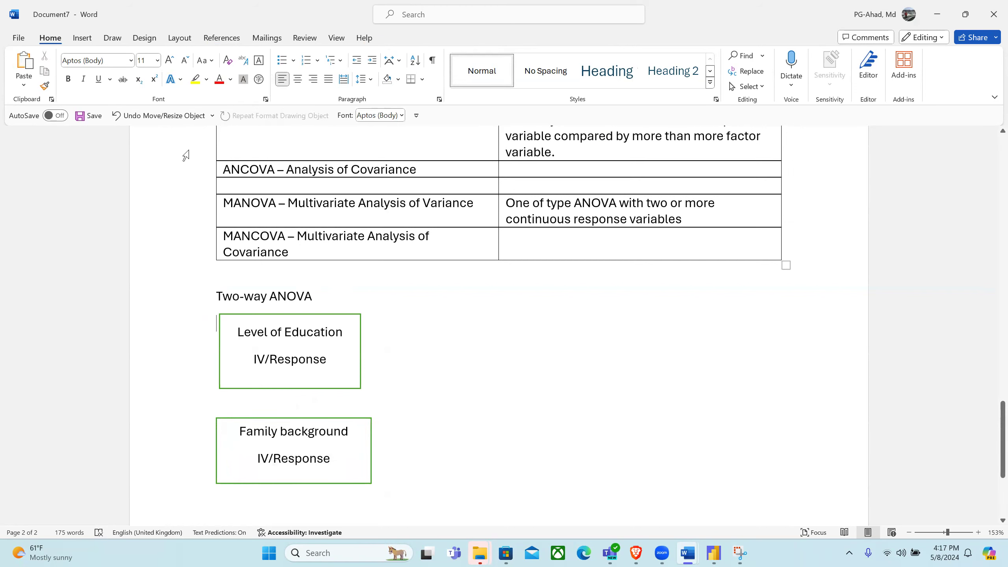
# Draw a rectangle about 1.73 by 0.78 inches well to the right of the Level of Education box, in the green-outlined white style
pyautogui.click(91, 38)
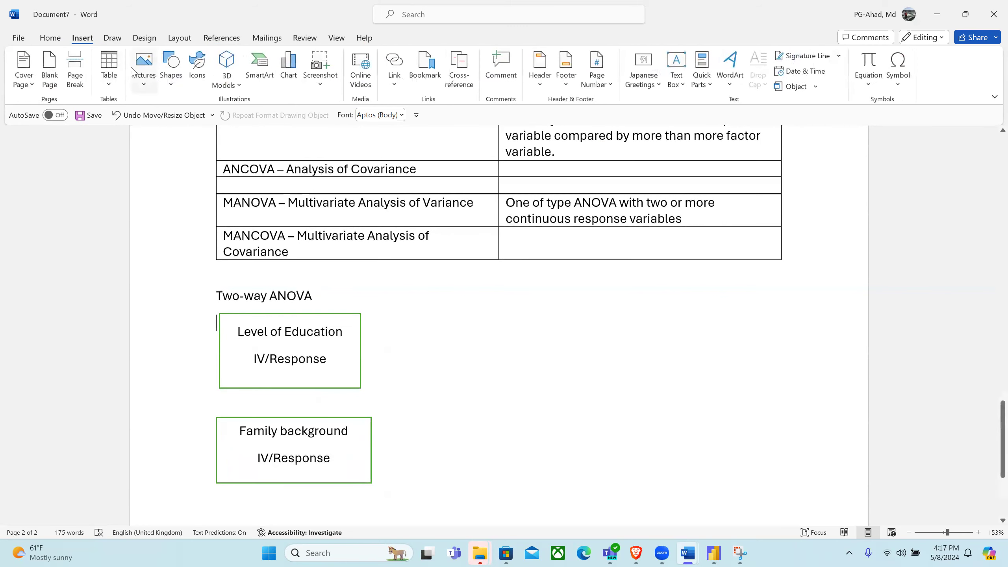
pyautogui.click(171, 67)
pyautogui.click(213, 120)
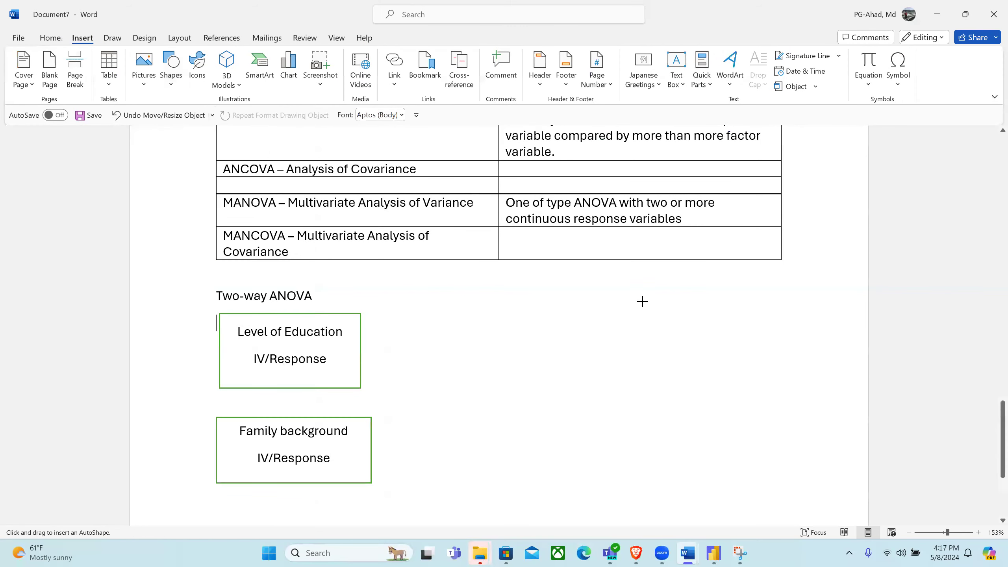
pyautogui.moveTo(597, 308); pyautogui.dragTo(749, 375)
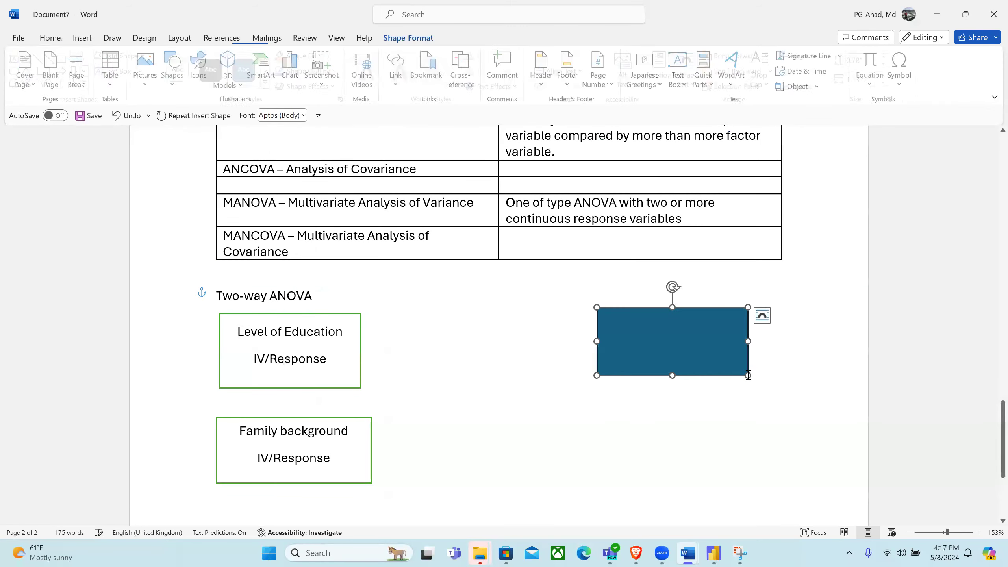
pyautogui.click(182, 80)
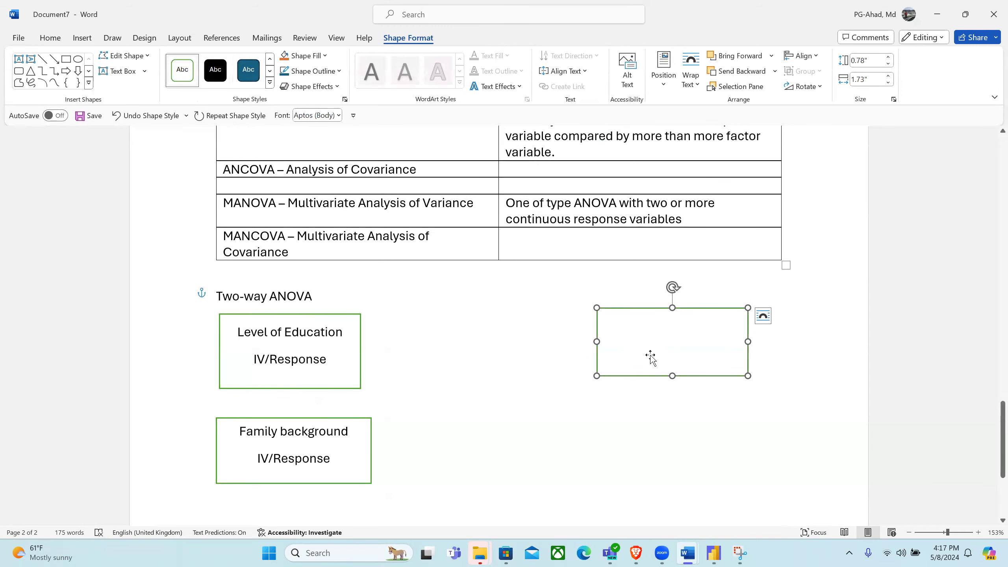
# Enter "IELTS Test Score" in the third box, with "DV/Response" on the line beneath it
pyautogui.write('IRELT')
pyautogui.press('BackSpace')
pyautogui.press('BackSpace')
pyautogui.press('BackSpace')
pyautogui.press('BackSpace')
pyautogui.write('ELTS Test Score')
pyautogui.press('Return')
pyautogui.write('(V')
pyautogui.write('/Res')
pyautogui.press('BackSpace')
pyautogui.press('BackSpace')
pyautogui.press('BackSpace')
pyautogui.press('BackSpace')
pyautogui.press('BackSpace')
pyautogui.press('BackSpace')
pyautogui.write('DV/Response')
pyautogui.click(613, 444)
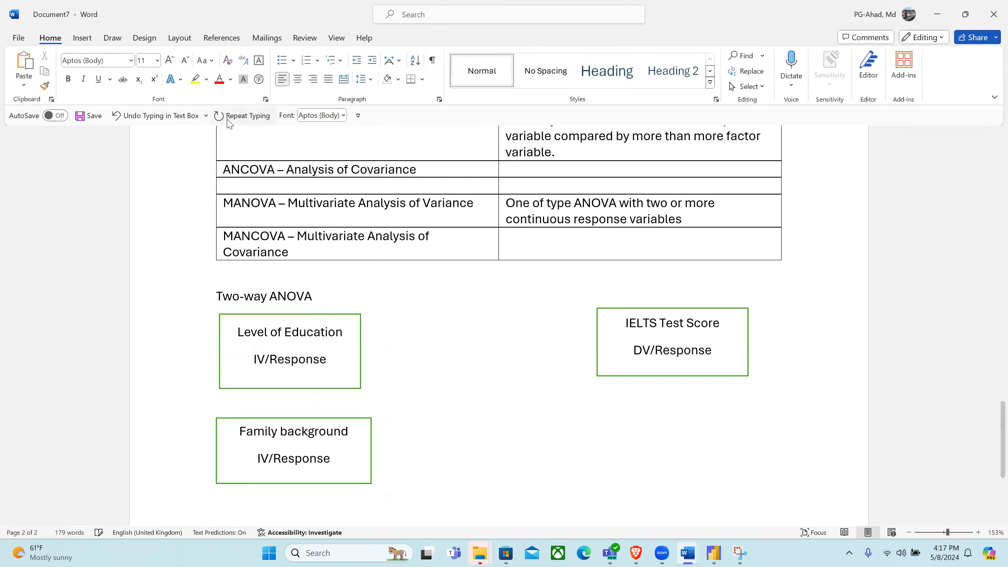
# Draw a fourth rectangle about 1.85 by 0.74 inches below the IELTS Test Score box, with the green-outlined white style
pyautogui.click(83, 38)
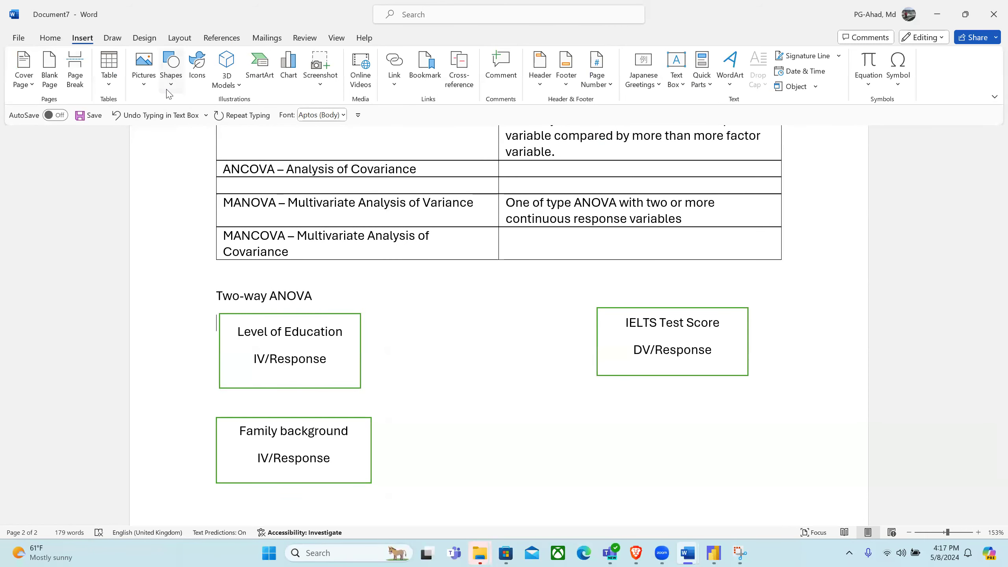
pyautogui.click(171, 76)
pyautogui.click(216, 119)
pyautogui.moveTo(610, 411); pyautogui.dragTo(771, 476)
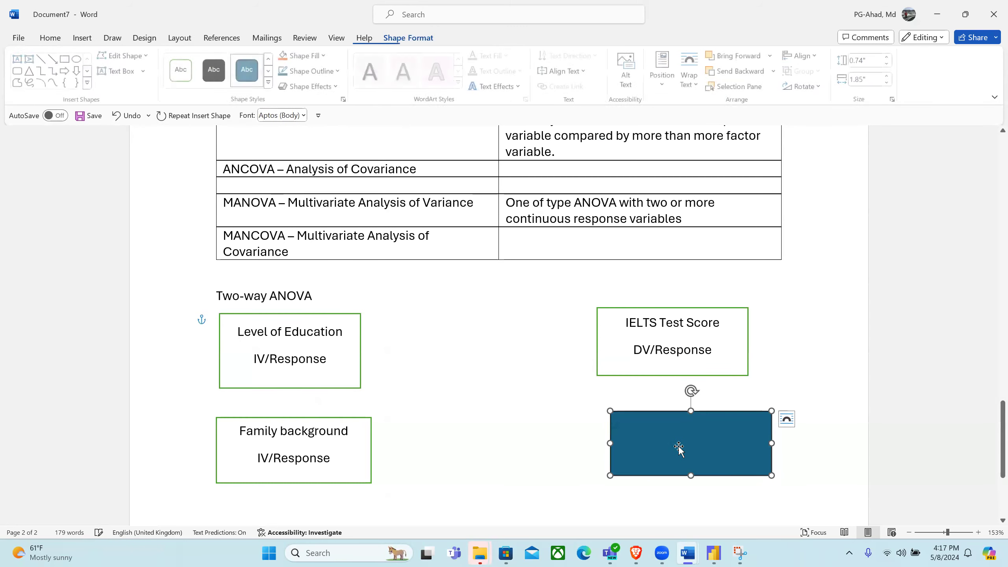
pyautogui.click(175, 77)
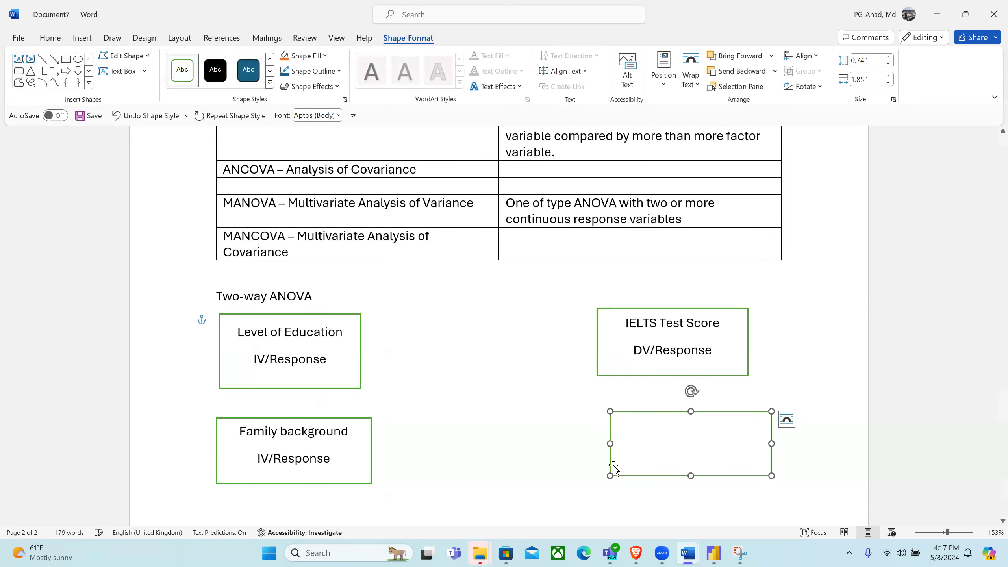
# Label the fourth box "Annual Income" and widen it slightly leftward toward the left edge of the IELTS Test Score box
pyautogui.moveTo(611, 445); pyautogui.dragTo(592, 444)
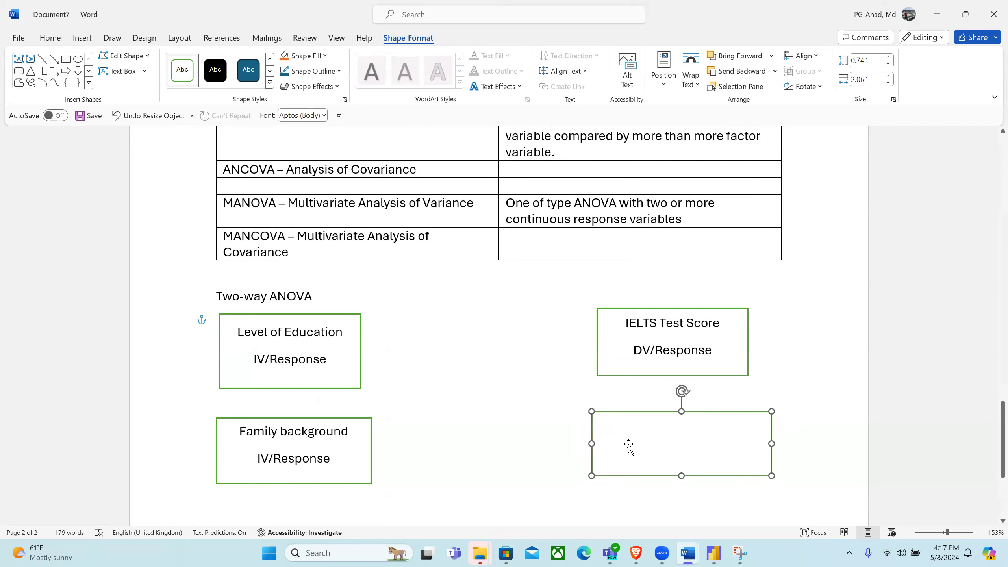
pyautogui.write('Annual Income')
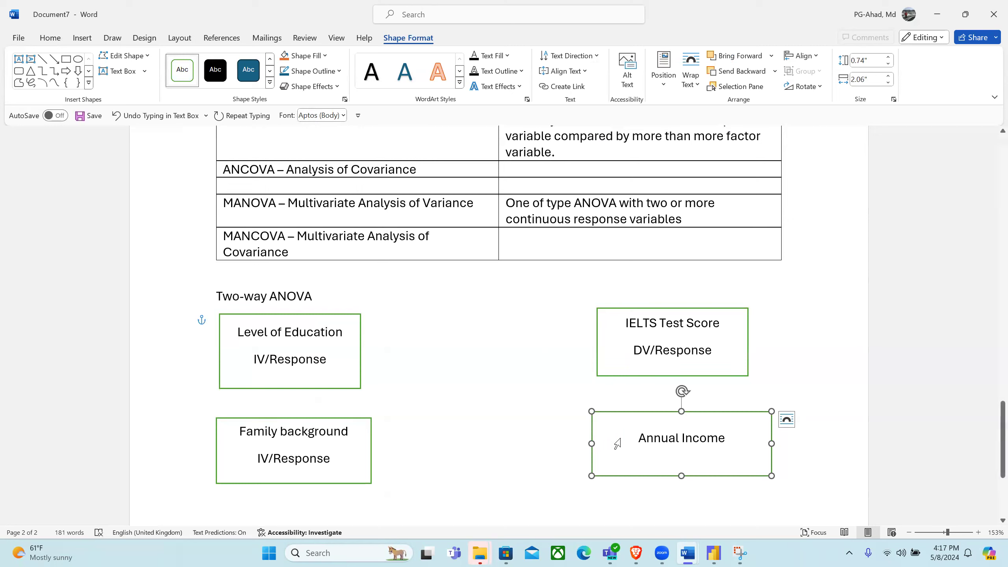
pyautogui.moveTo(592, 444); pyautogui.dragTo(604, 443)
pyautogui.click(428, 416)
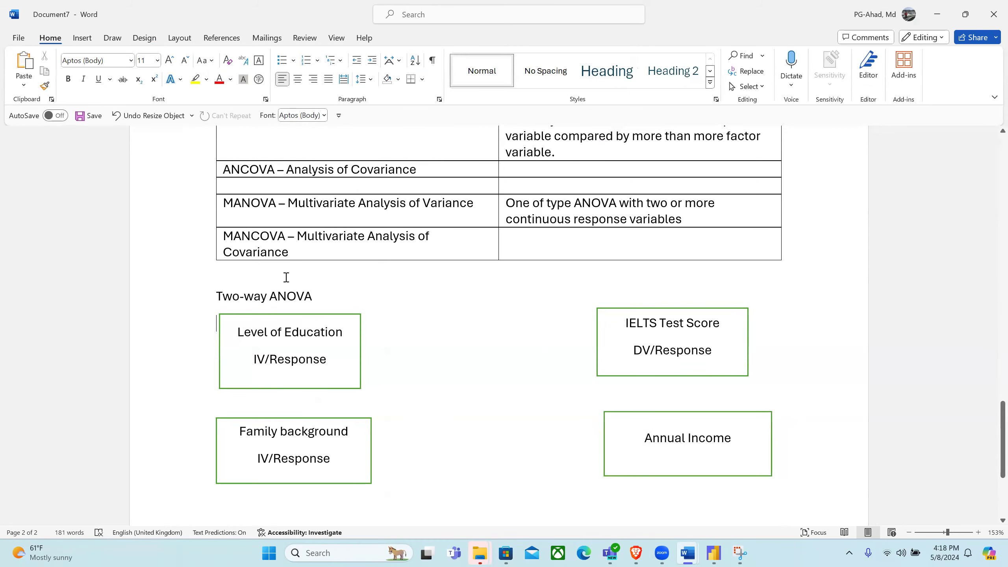
# Change the diagram's heading to "Two-way MANOVA"
pyautogui.press('BackSpace')
pyautogui.press('BackSpace')
pyautogui.press('BackSpace')
pyautogui.press('BackSpace')
pyautogui.press('BackSpace')
pyautogui.press('BackSpace')
pyautogui.write('M')
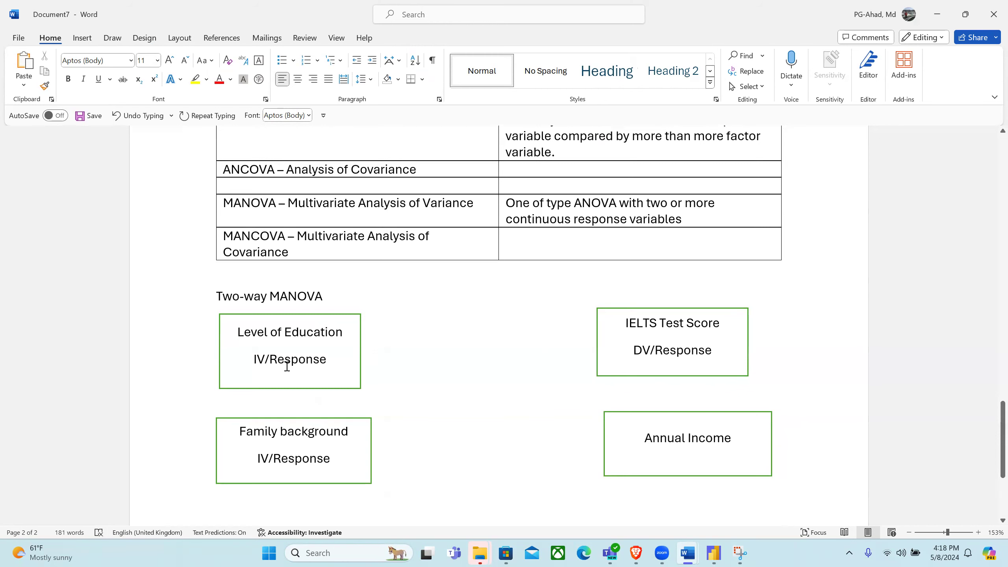
# Draw a nearly horizontal arrow about 2.61 inches long from the Level of Education box to the IELTS Test Score box
pyautogui.click(81, 38)
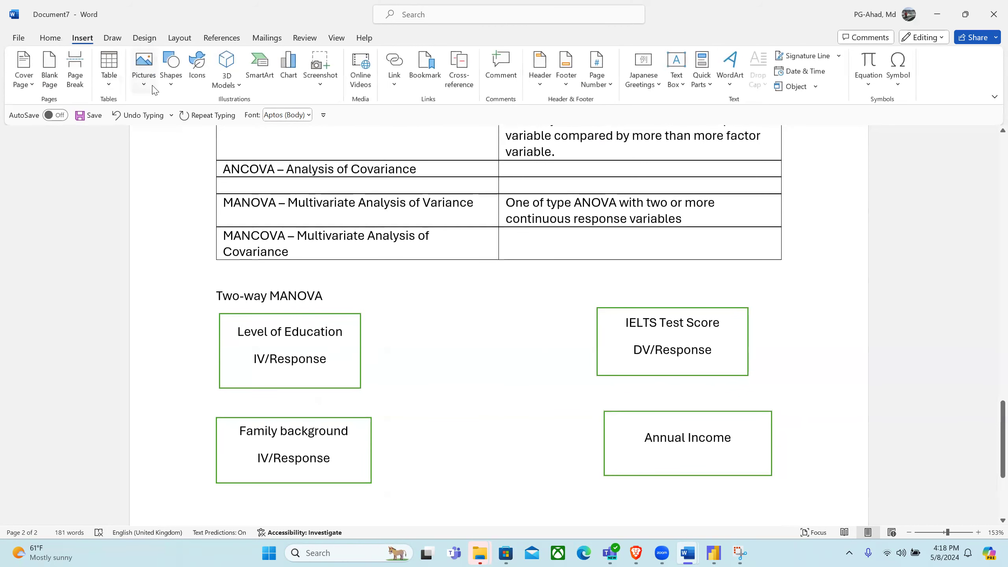
pyautogui.click(170, 71)
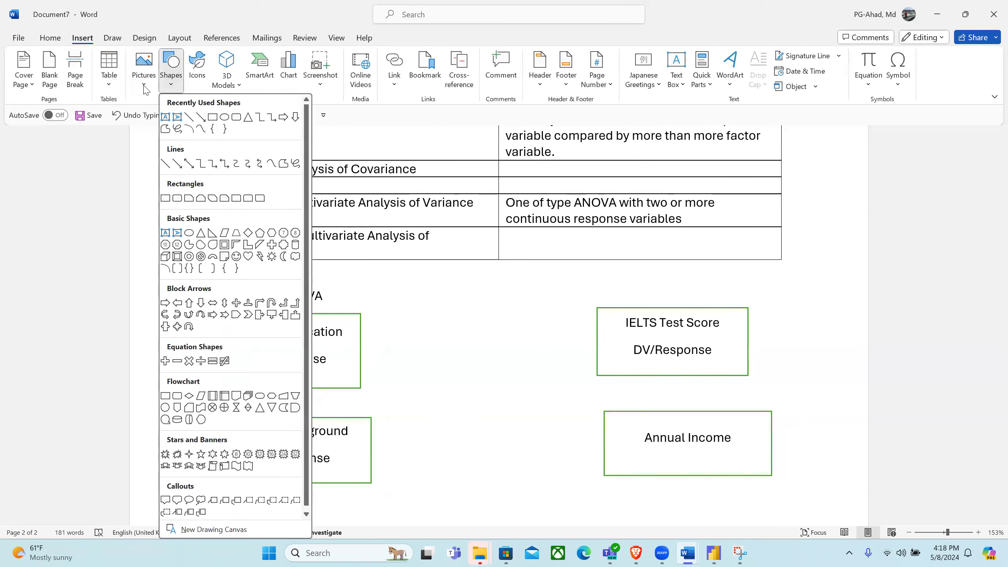
pyautogui.click(201, 116)
pyautogui.moveTo(367, 338)
pyautogui.mouseDown()
pyautogui.moveTo(454, 425)
pyautogui.moveTo(507, 389)
pyautogui.mouseUp()
pyautogui.click(452, 424)
pyautogui.moveTo(454, 425); pyautogui.dragTo(594, 338)
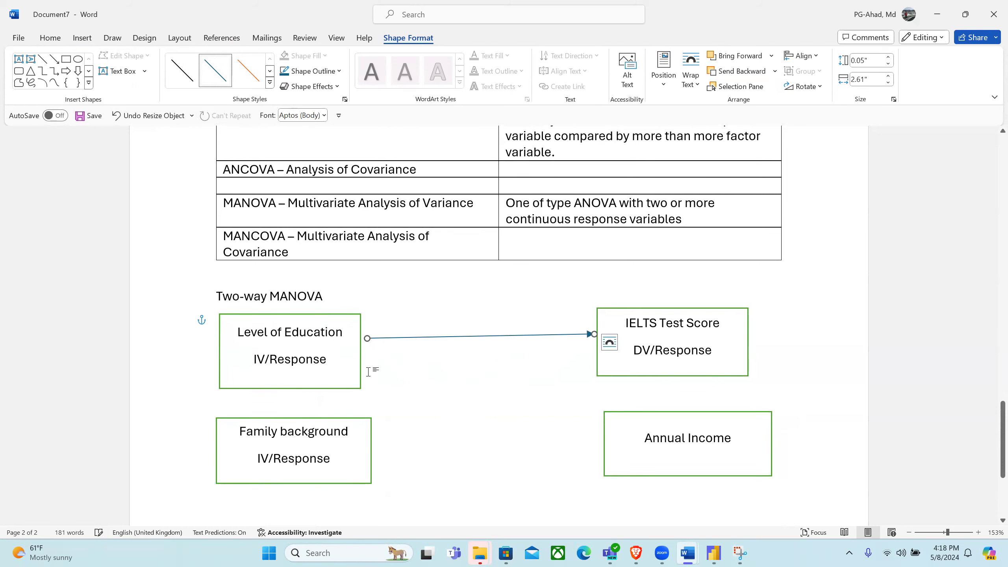
# Draw a diagonal arrow spanning about 2.72 by 1.13 inches from the Level of Education box to the Annual Income box
pyautogui.click(335, 365)
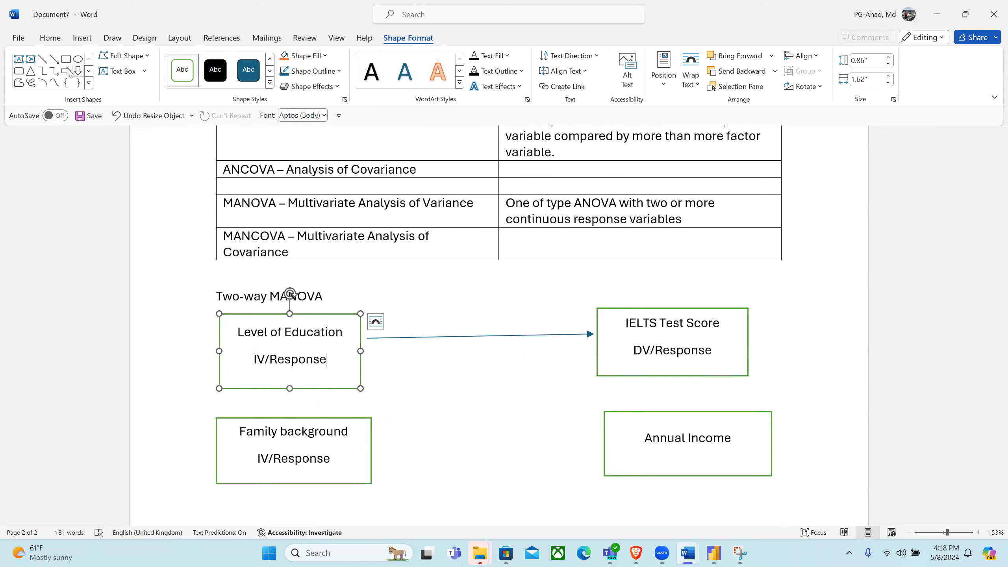
pyautogui.click(55, 58)
pyautogui.moveTo(362, 345); pyautogui.dragTo(600, 446)
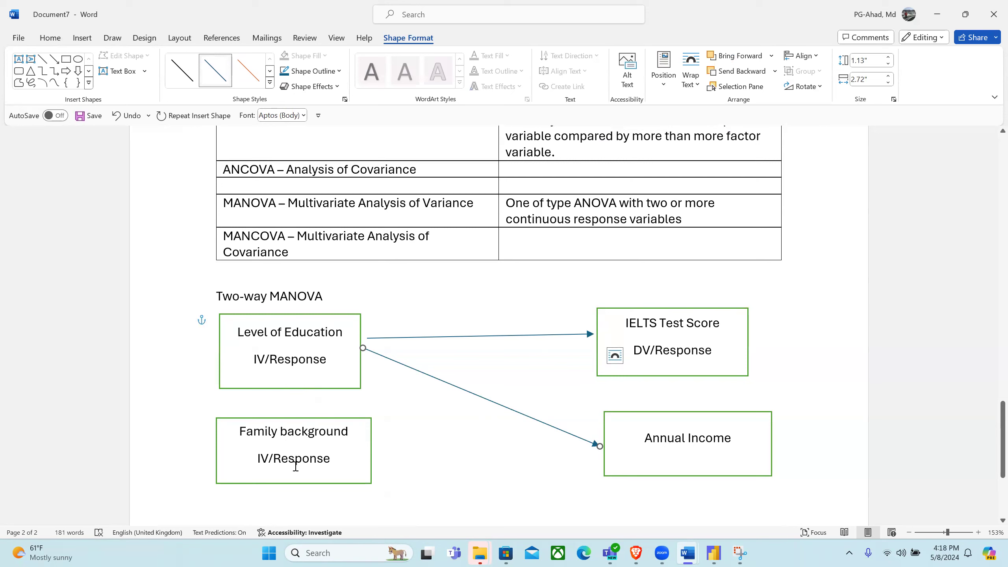
# Draw two arrows from the Family background box, one up to IELTS Test Score and one about 2.61 inches long across to Annual Income
pyautogui.click(295, 467)
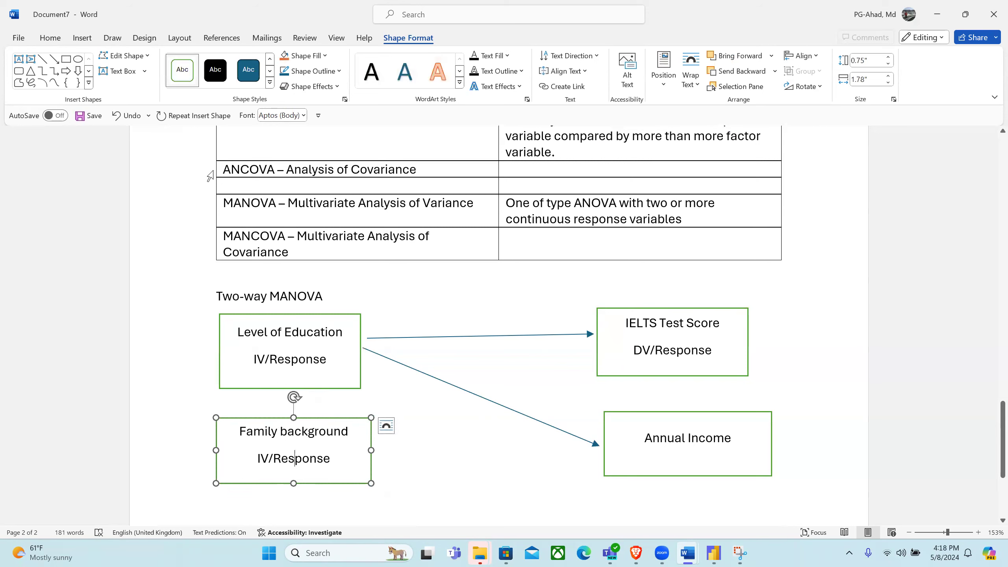
pyautogui.click(55, 60)
pyautogui.moveTo(372, 450)
pyautogui.mouseDown()
pyautogui.moveTo(547, 353)
pyautogui.moveTo(597, 343)
pyautogui.mouseUp()
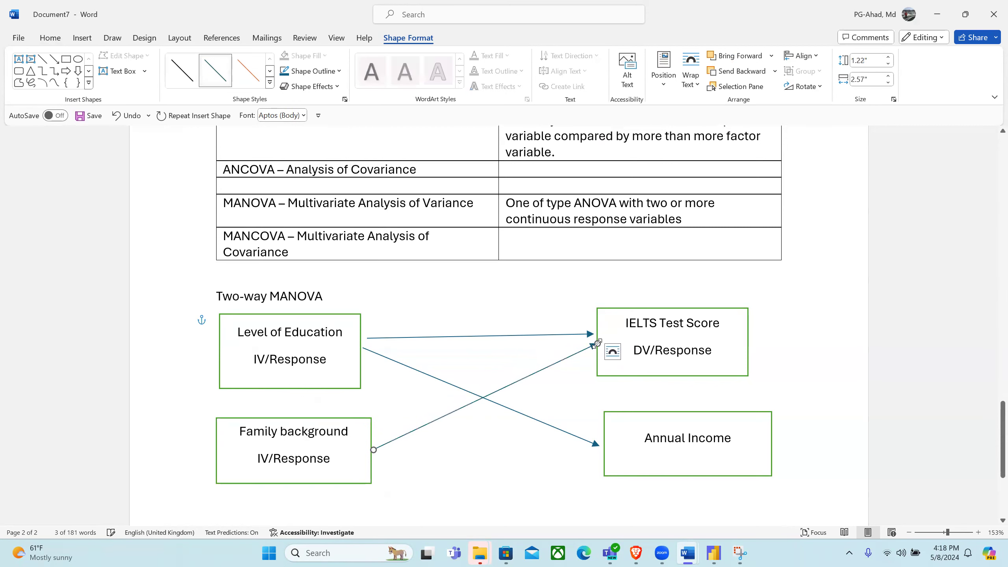
pyautogui.click(55, 60)
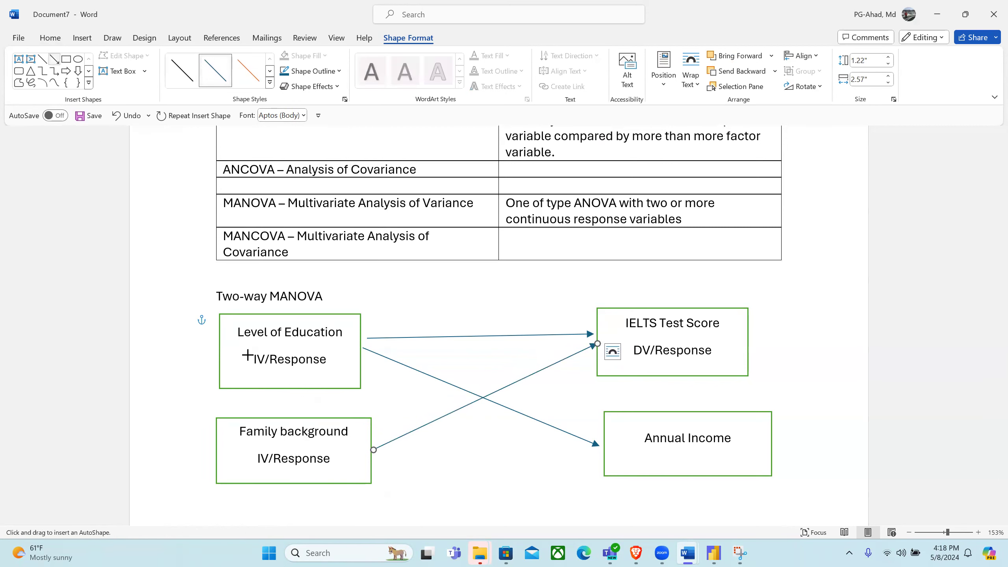
pyautogui.moveTo(373, 454); pyautogui.dragTo(600, 452)
pyautogui.scroll(-3, 461, 453)
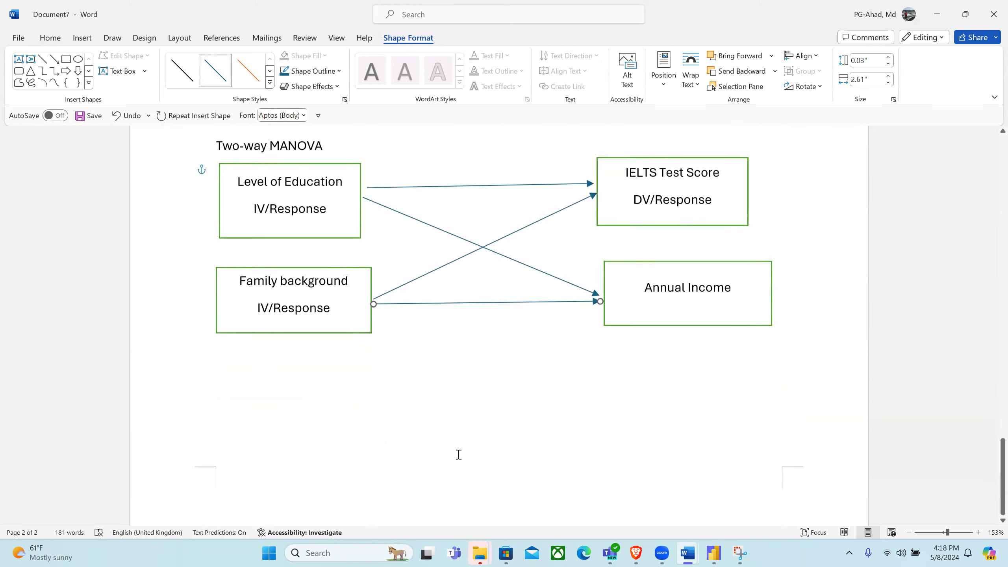
pyautogui.scroll(-1, 459, 454)
pyautogui.scroll(2, 461, 453)
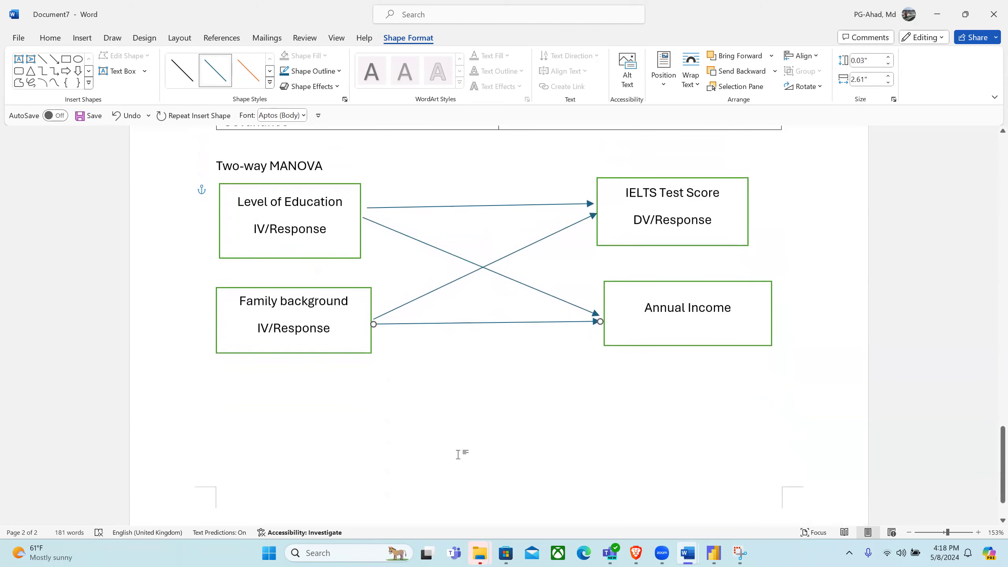
pyautogui.scroll(4, 437, 429)
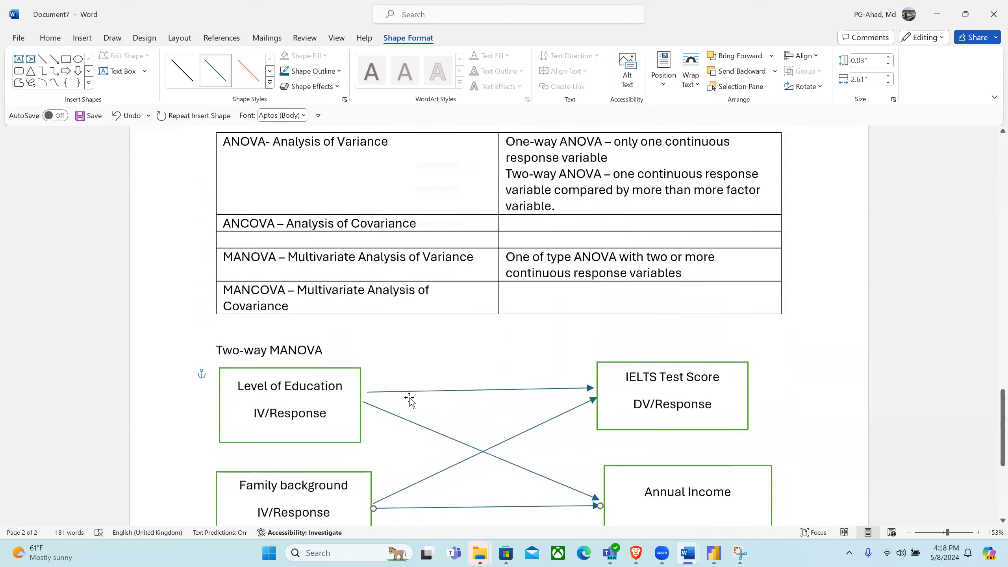
pyautogui.scroll(-3, 374, 396)
pyautogui.scroll(-1, 342, 401)
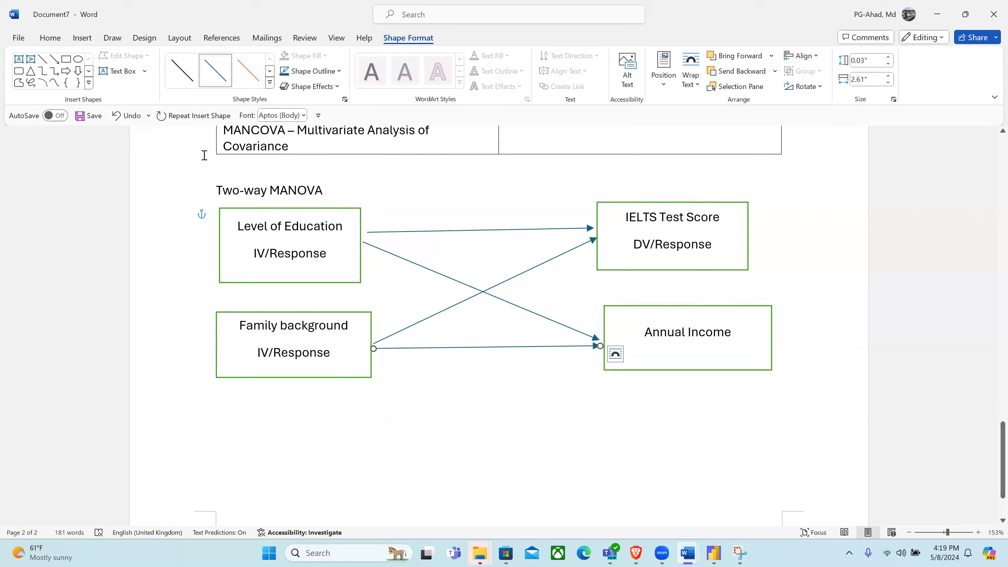
# Place the text cursor in the "IV/Response" line of the Level of Education box
pyautogui.click(228, 197)
pyautogui.click(260, 251)
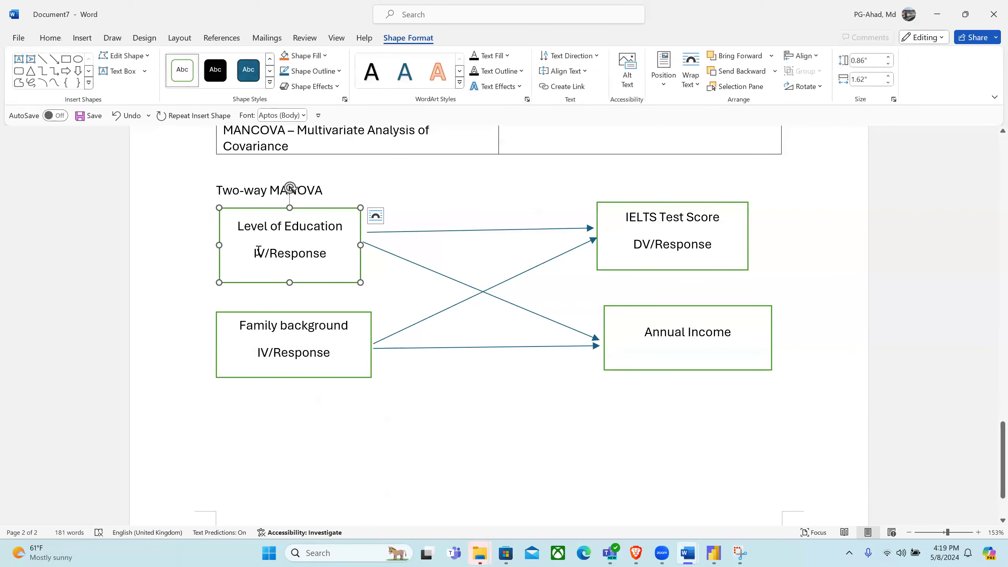